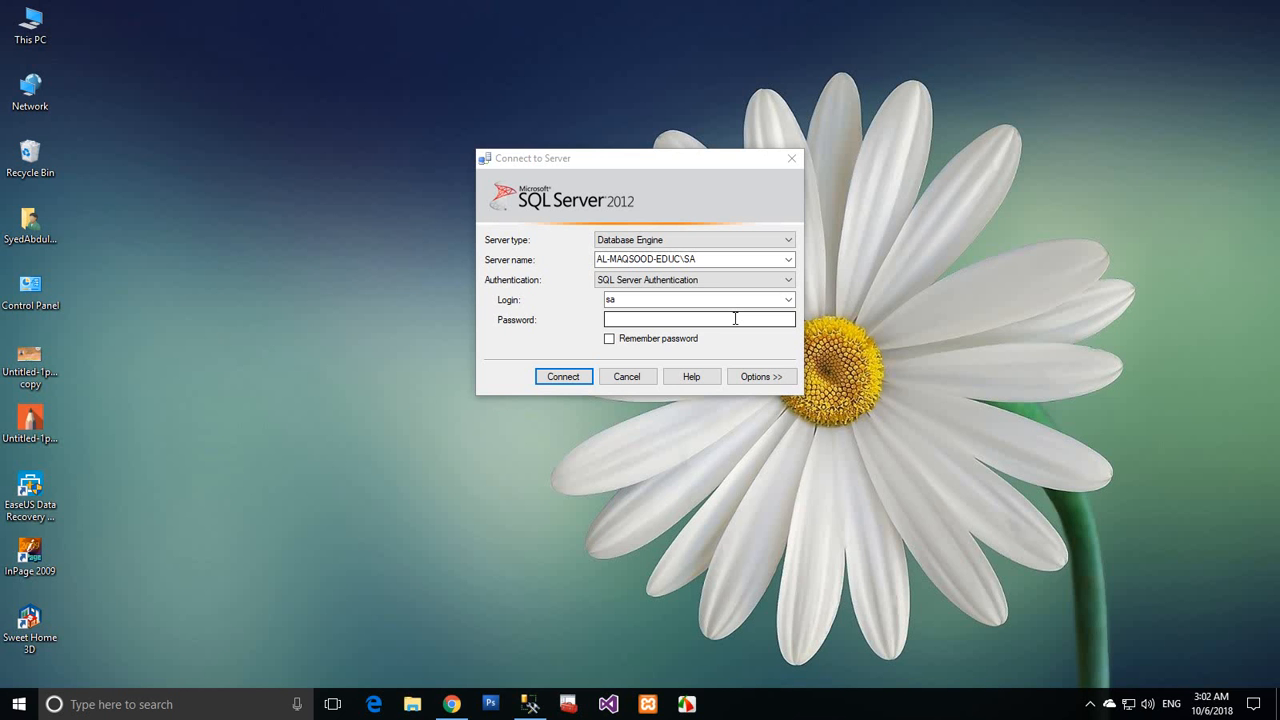
# Enter the account password for the sa login, connect to the database engine, and bring up the Management Studio window.
pyautogui.click(735, 318)
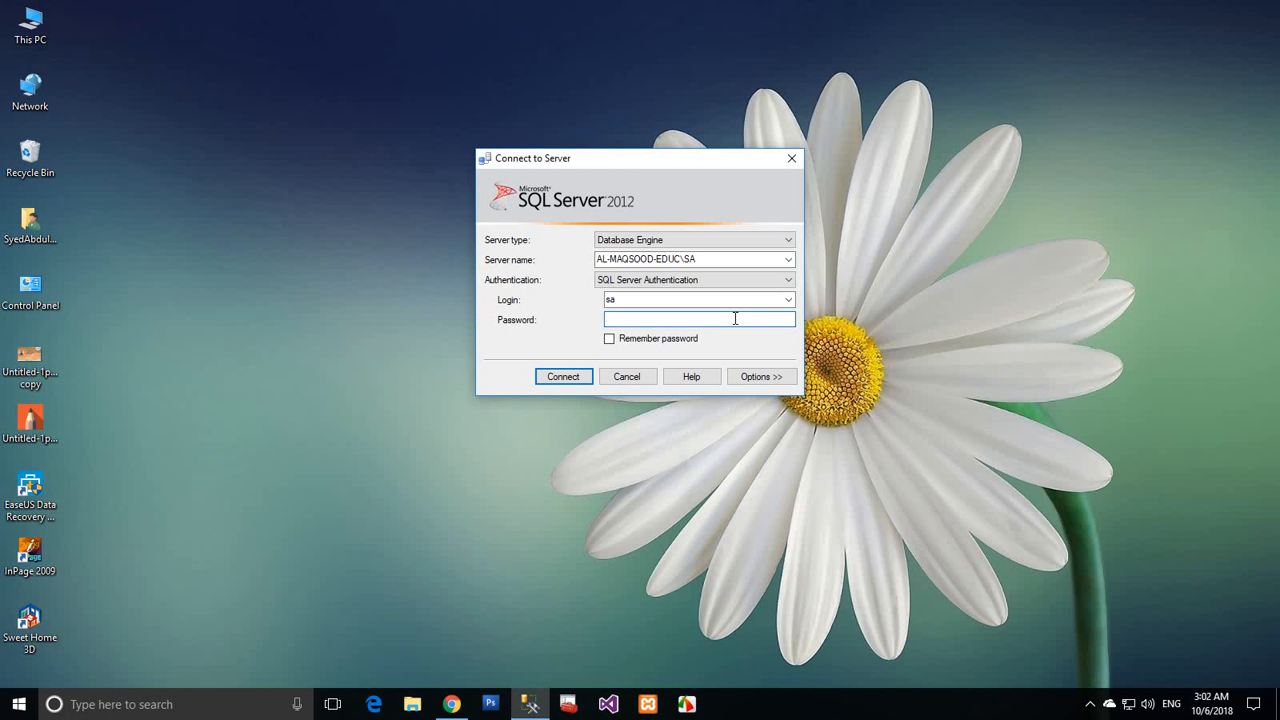
pyautogui.write('***')
pyautogui.click(537, 378)
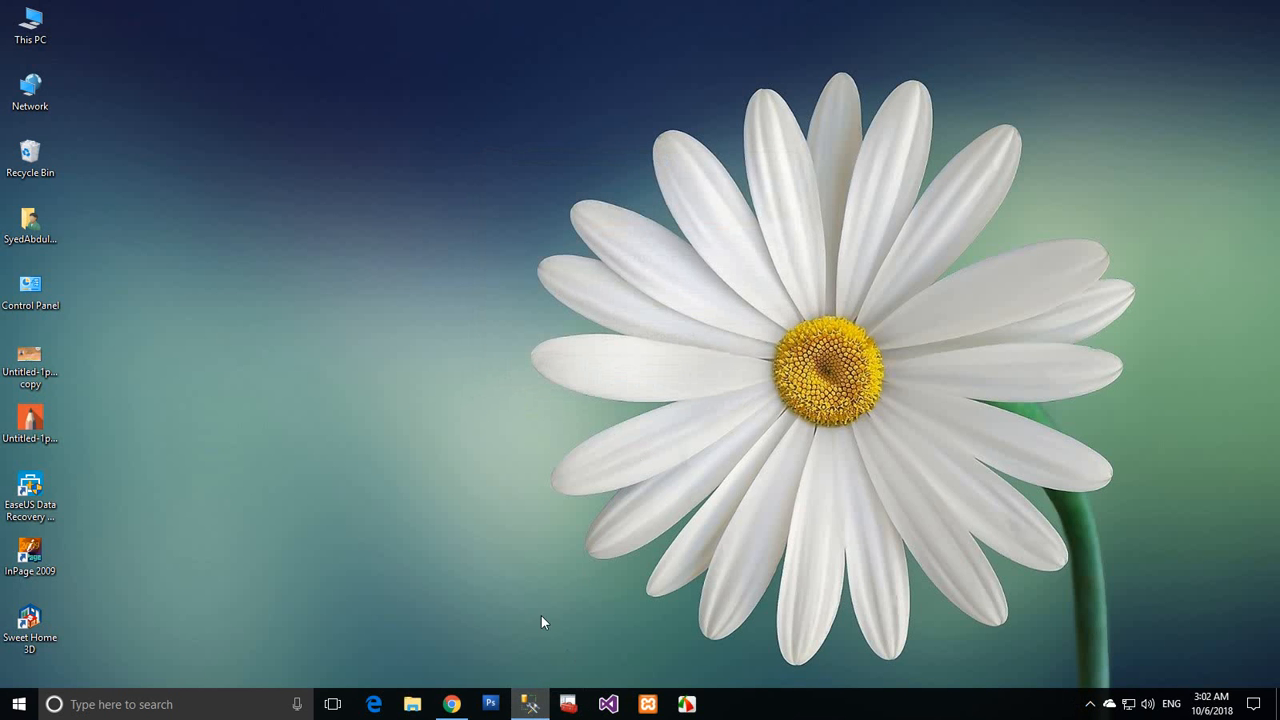
pyautogui.moveTo(529, 704)
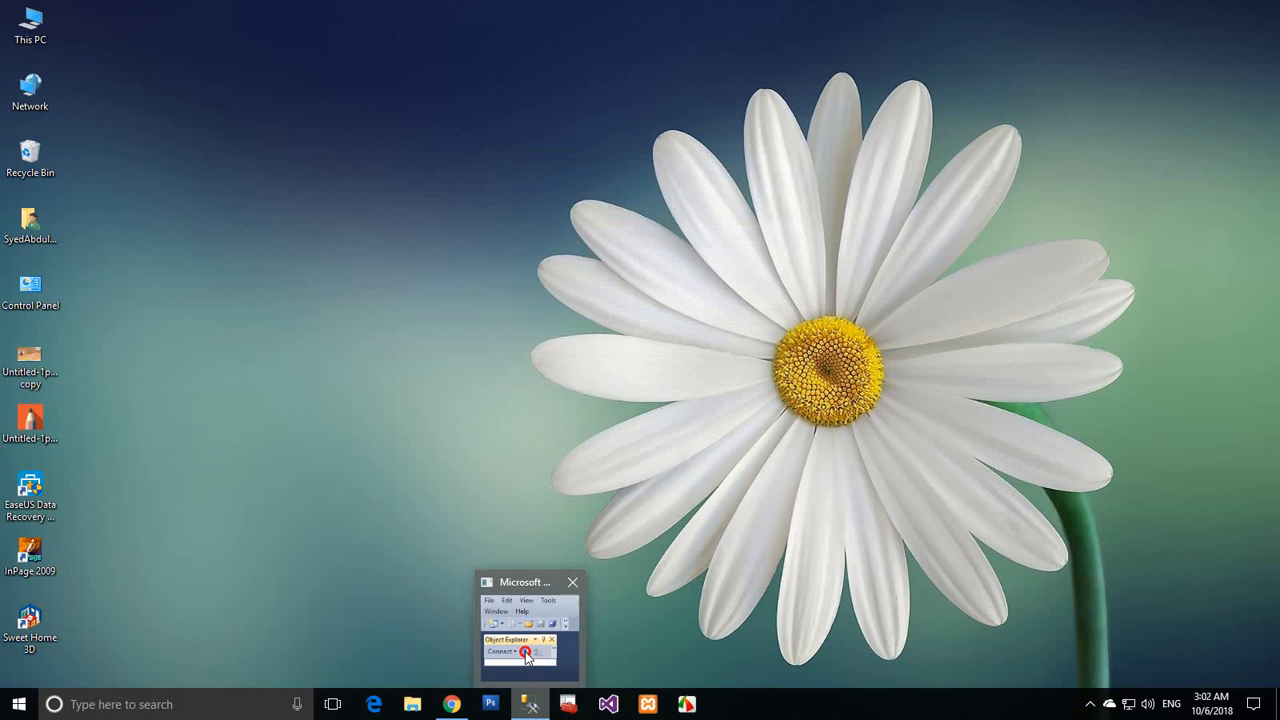
pyautogui.click(526, 653)
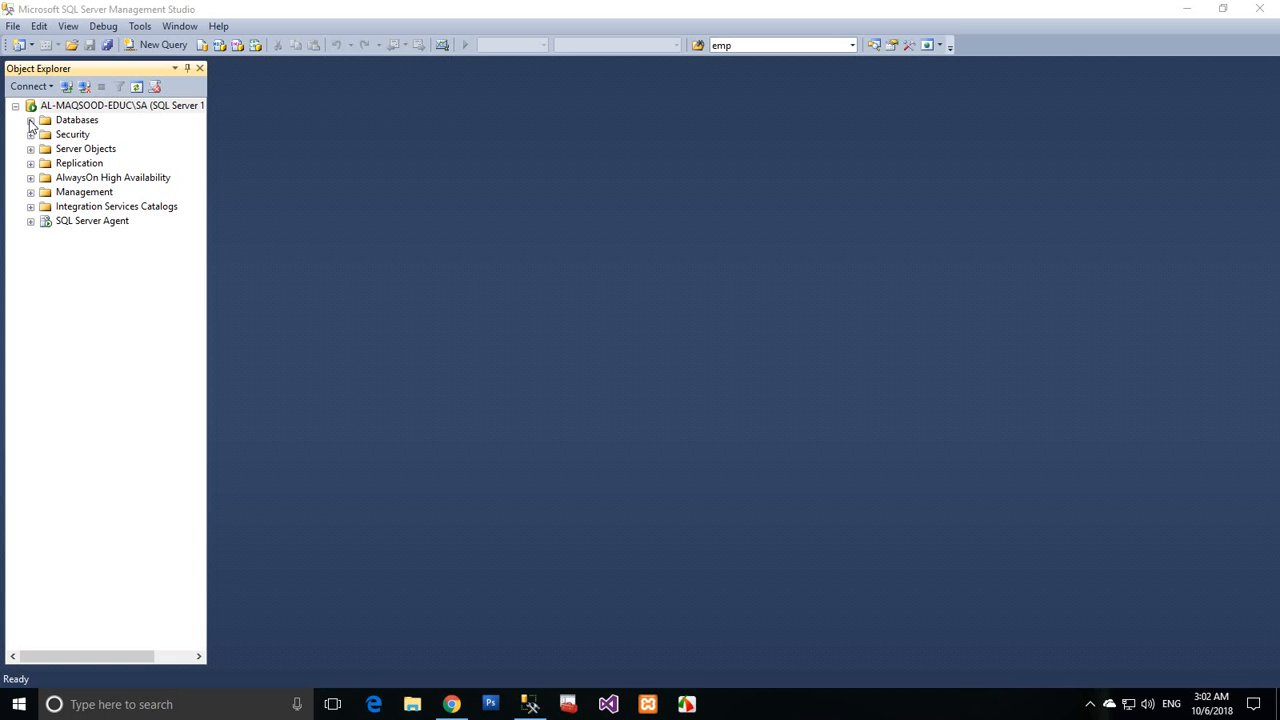
# Expand the server's databases and start generating scripts for the Bulepumkin database.
pyautogui.click(30, 120)
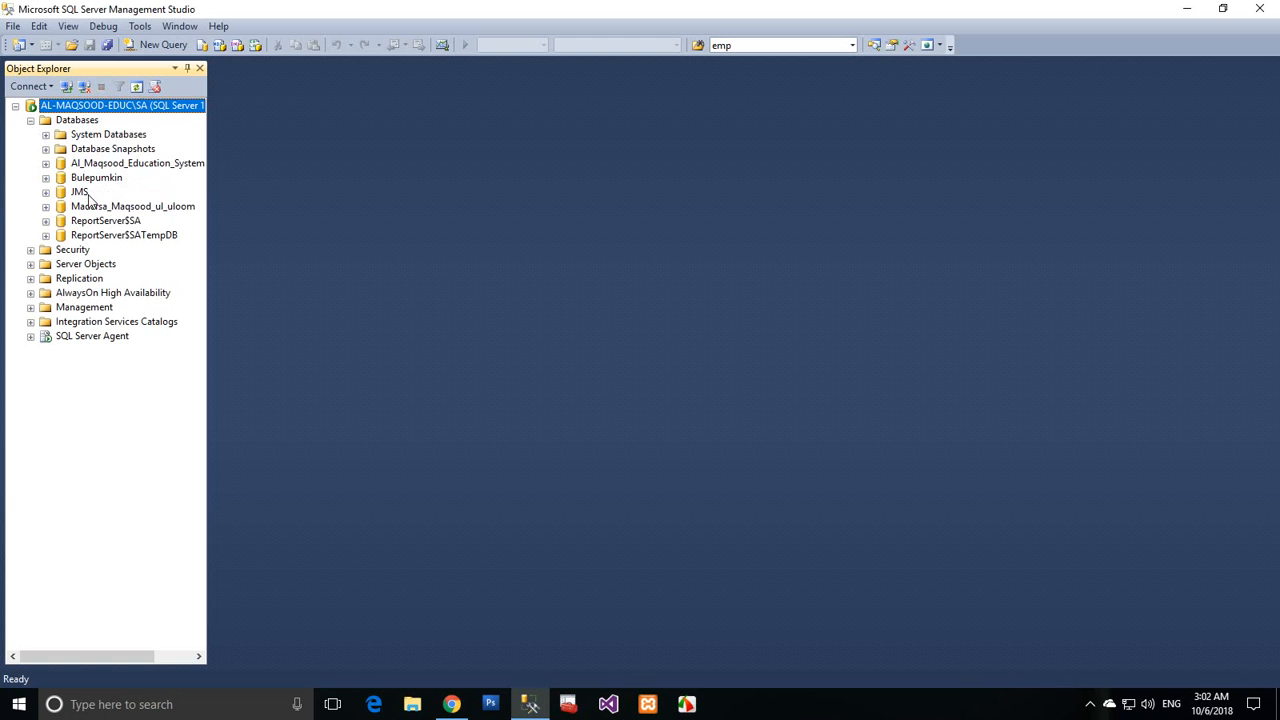
pyautogui.click(94, 177)
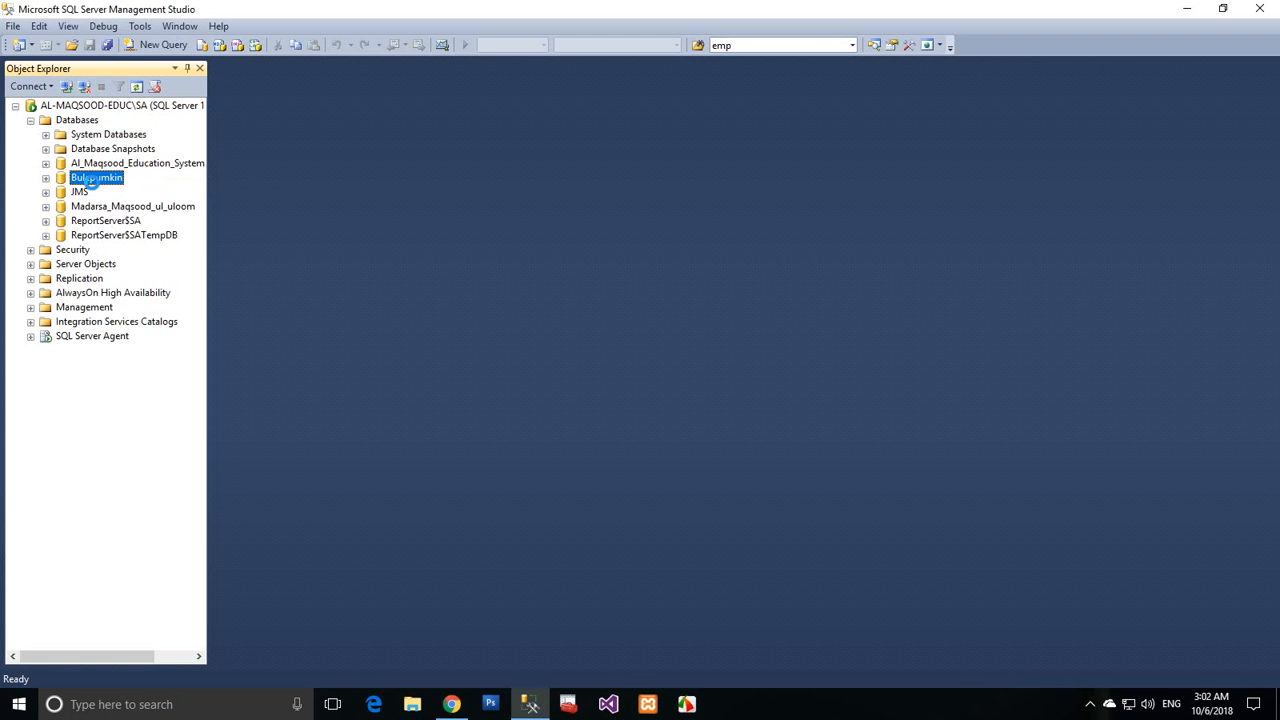
pyautogui.rightClick(93, 181)
pyautogui.click(127, 250)
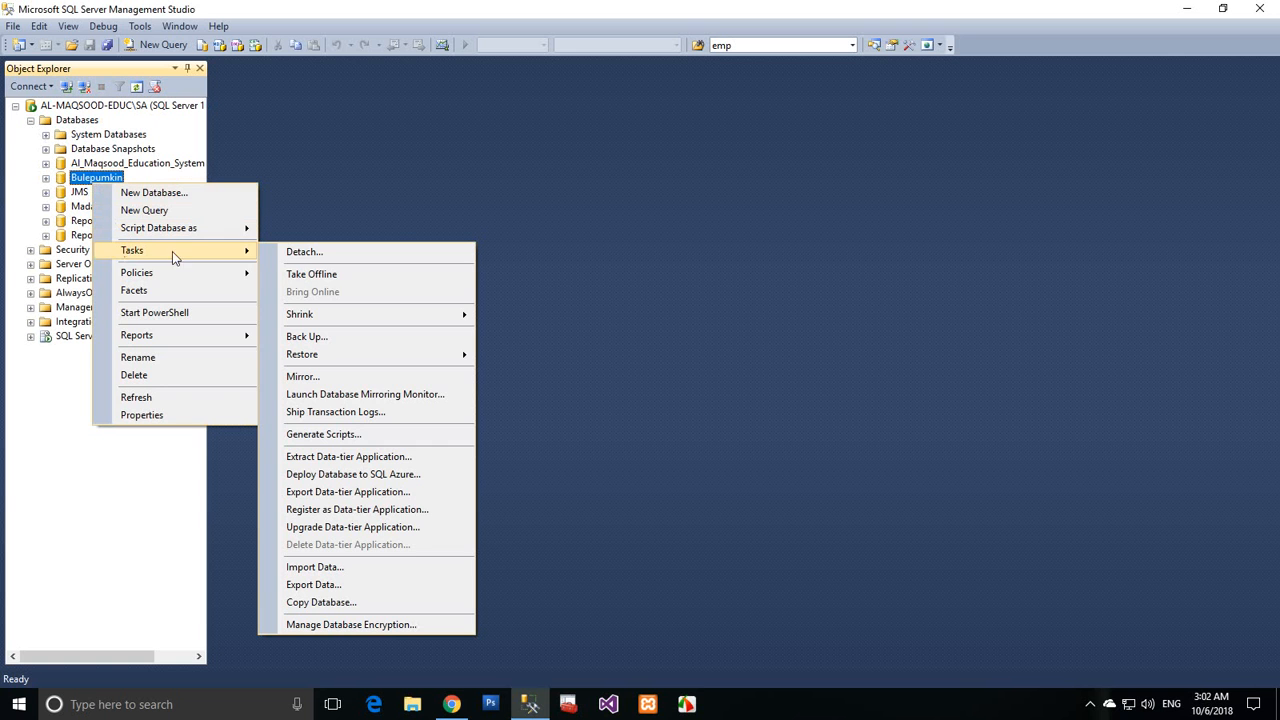
pyautogui.click(322, 438)
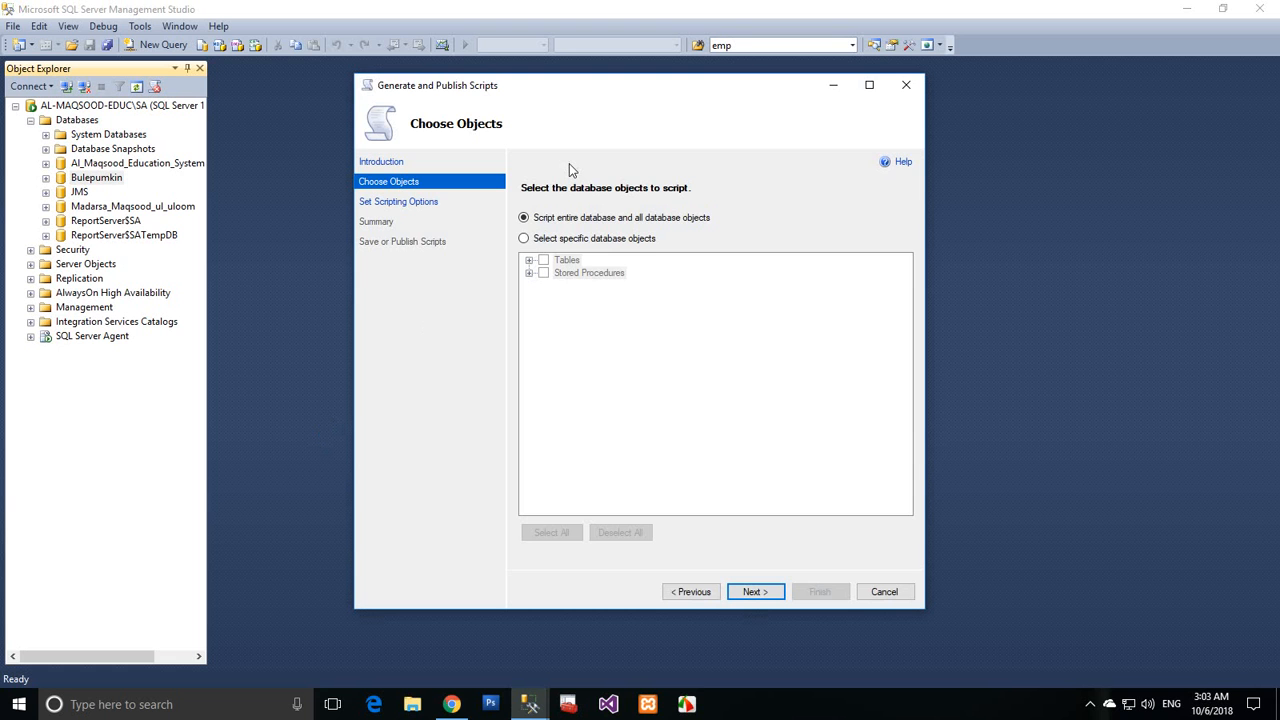
pyautogui.click(576, 241)
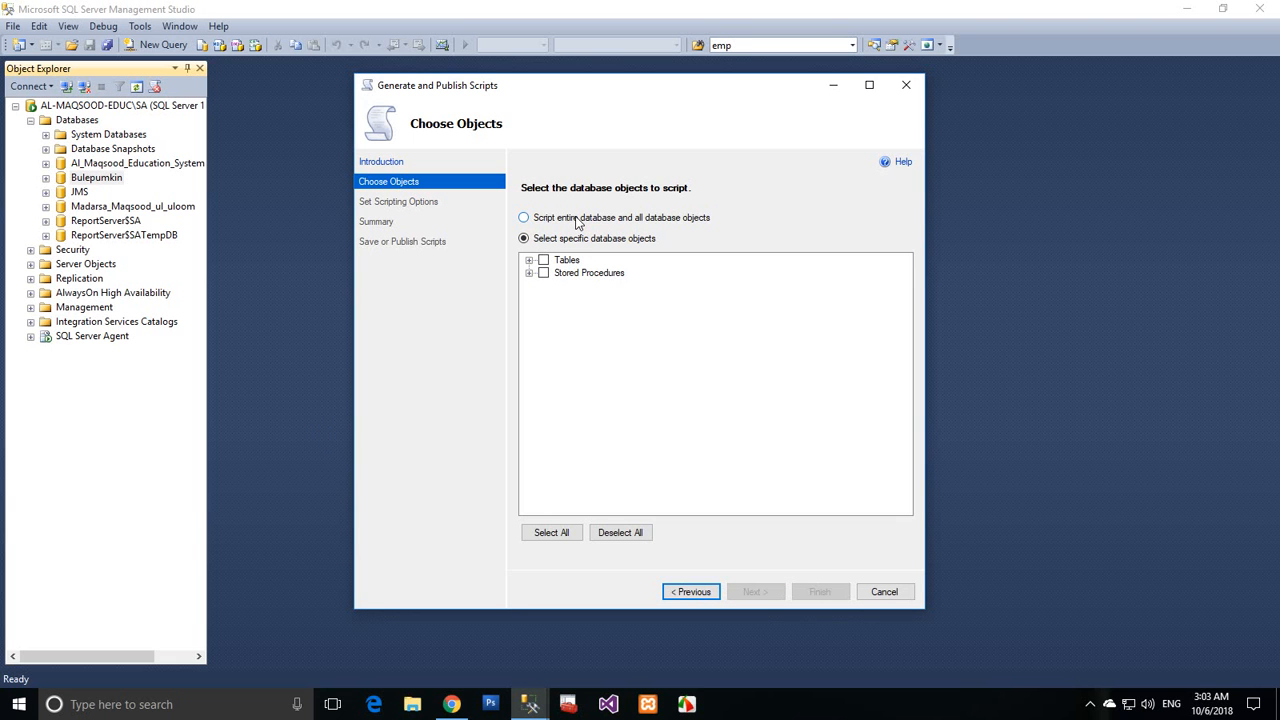
pyautogui.click(574, 219)
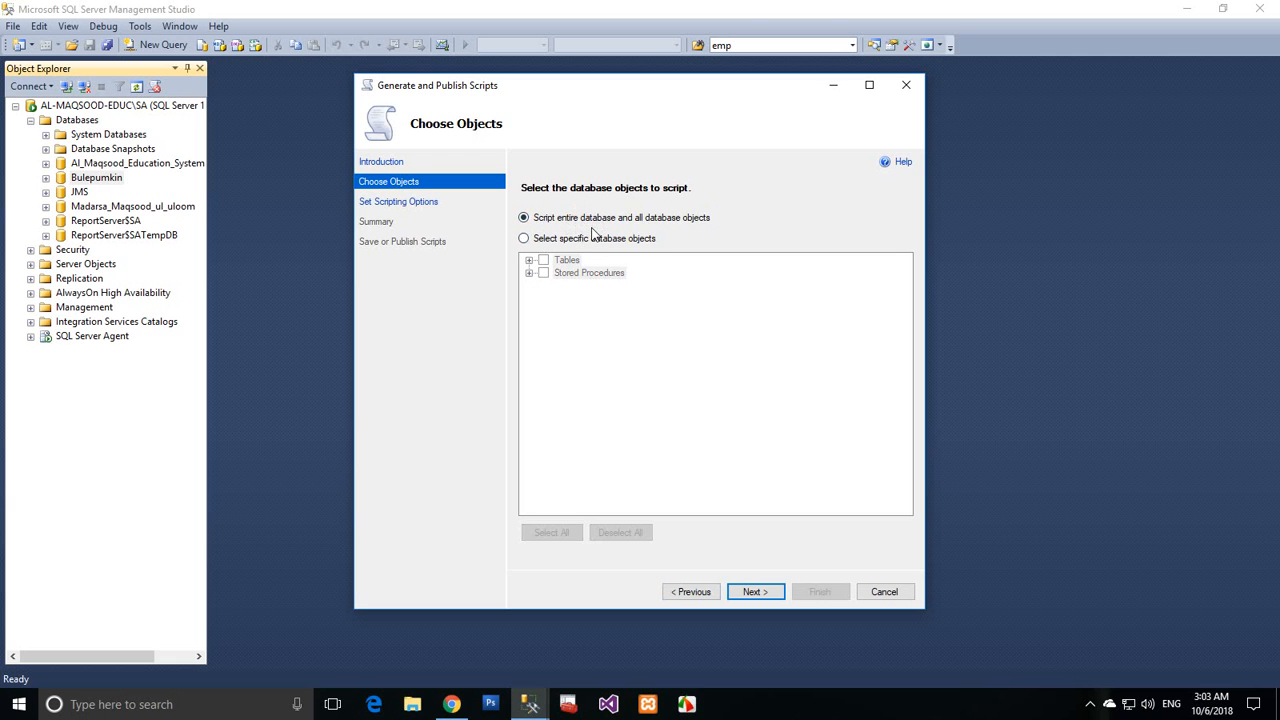
pyautogui.click(588, 240)
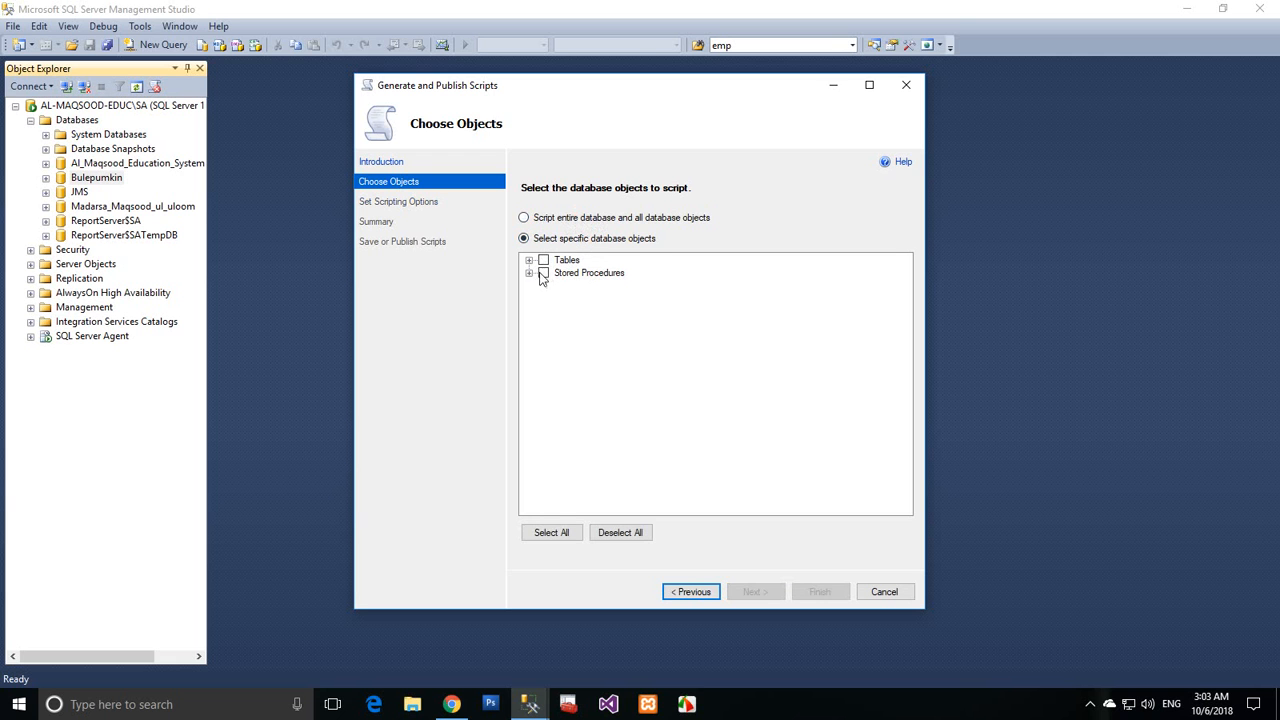
pyautogui.click(529, 260)
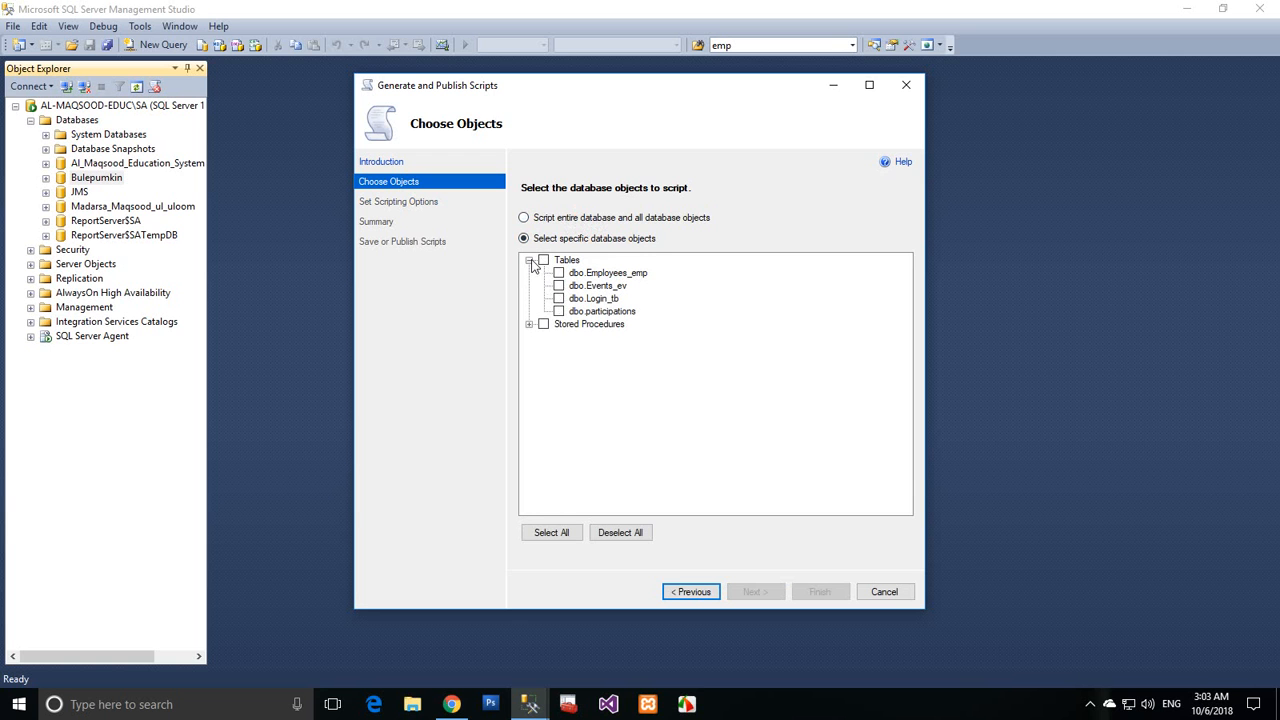
pyautogui.click(530, 261)
# Choose to script the entire database and all database objects, with the output saved to the single file script.sql in Documents.
pyautogui.click(528, 219)
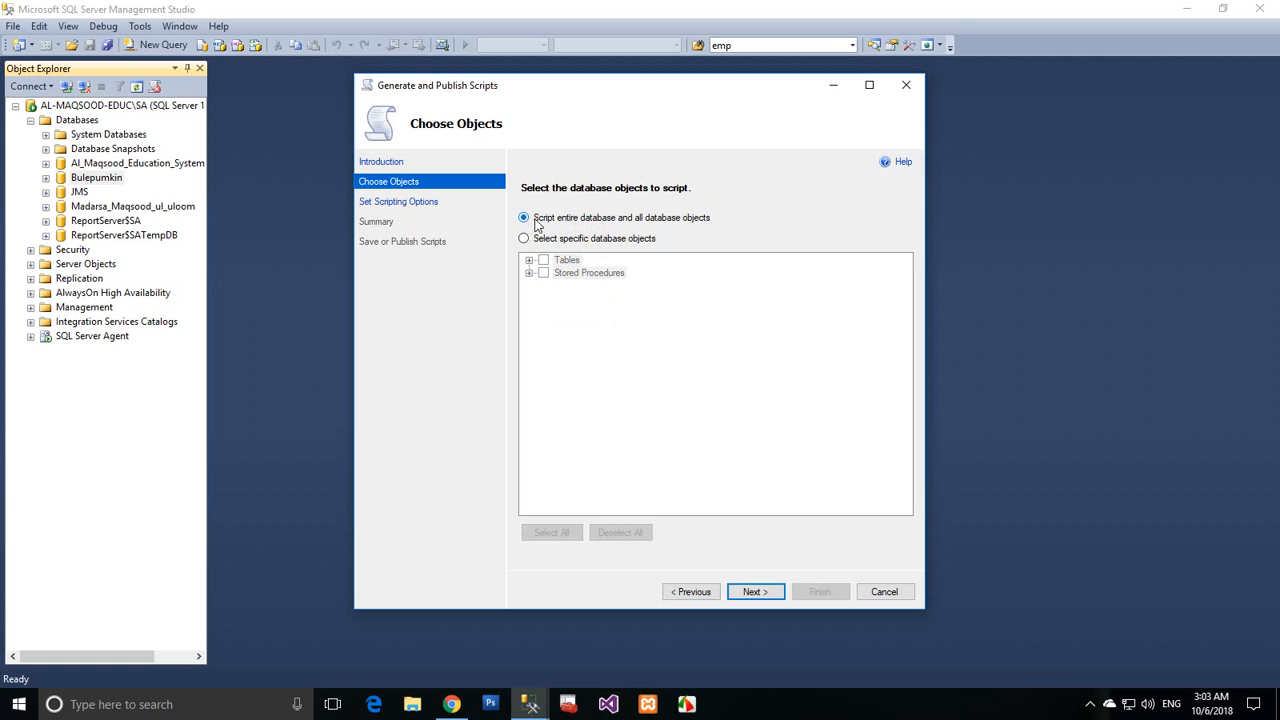
pyautogui.click(754, 592)
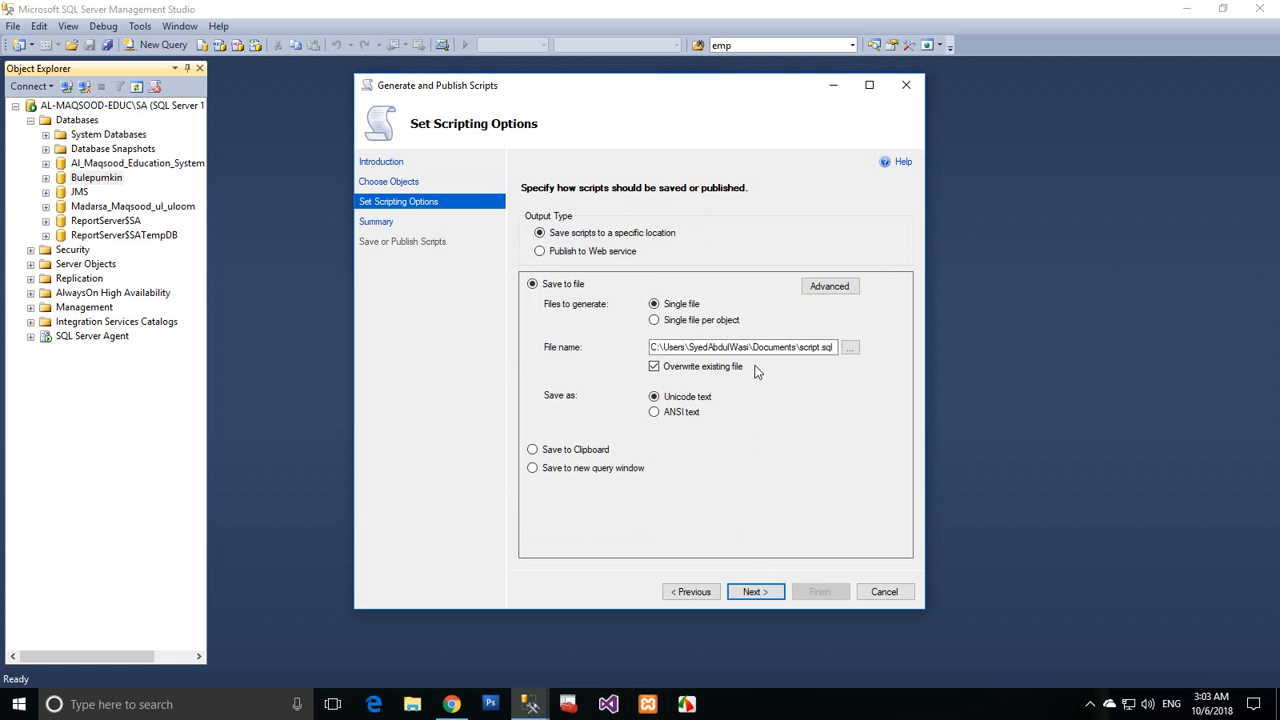
pyautogui.click(812, 348)
pyautogui.click(614, 470)
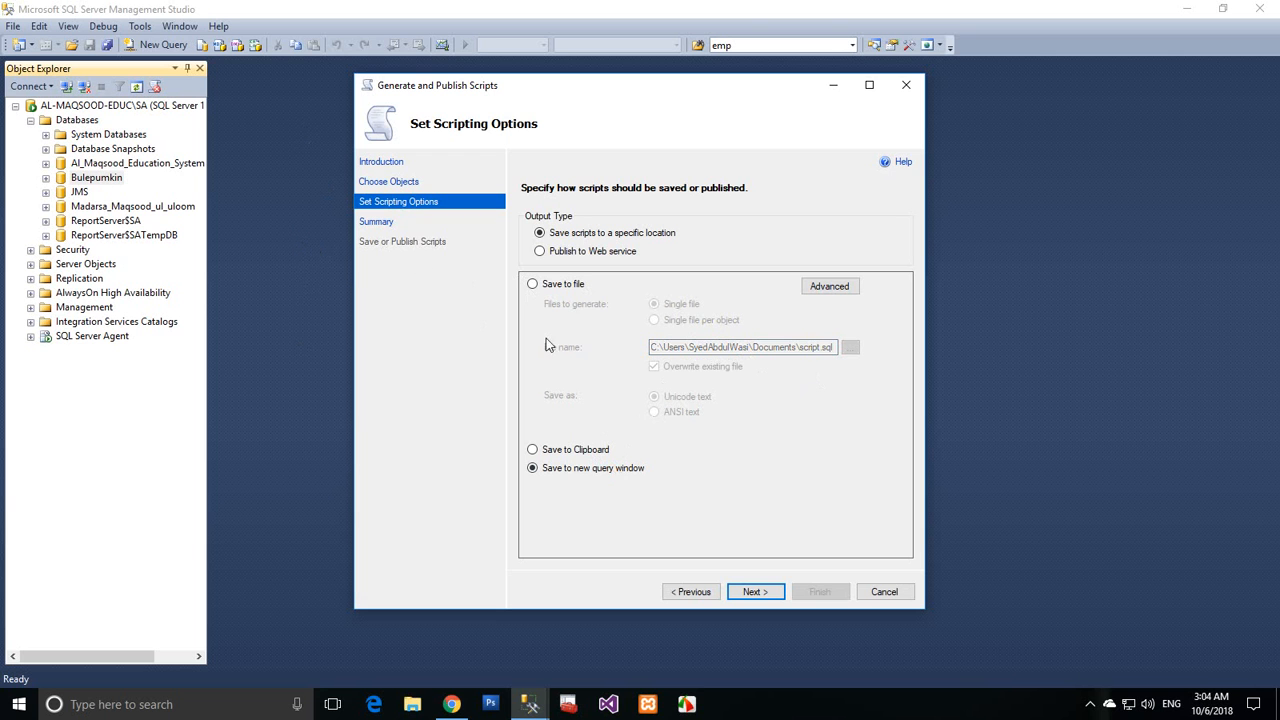
pyautogui.click(558, 452)
pyautogui.click(564, 283)
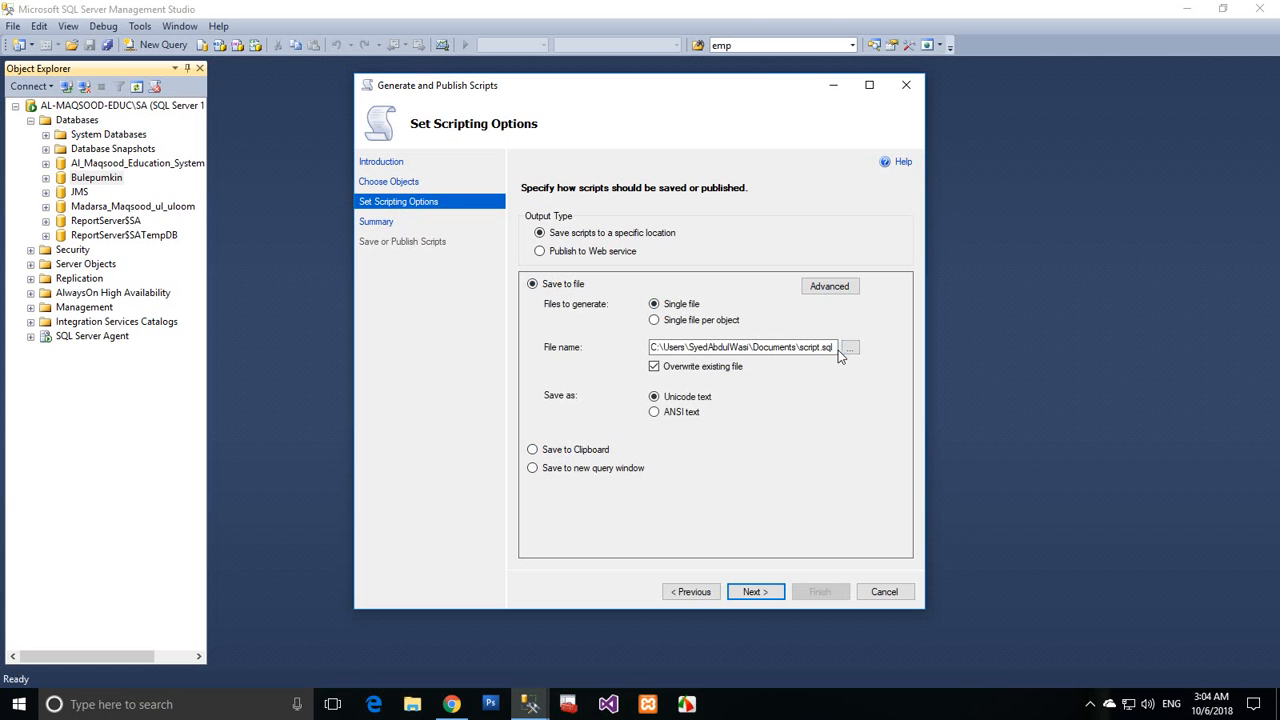
pyautogui.click(750, 347)
pyautogui.moveTo(750, 347); pyautogui.dragTo(820, 347)
# Set the types of data to script to Schema and data in the advanced scripting options.
pyautogui.click(833, 291)
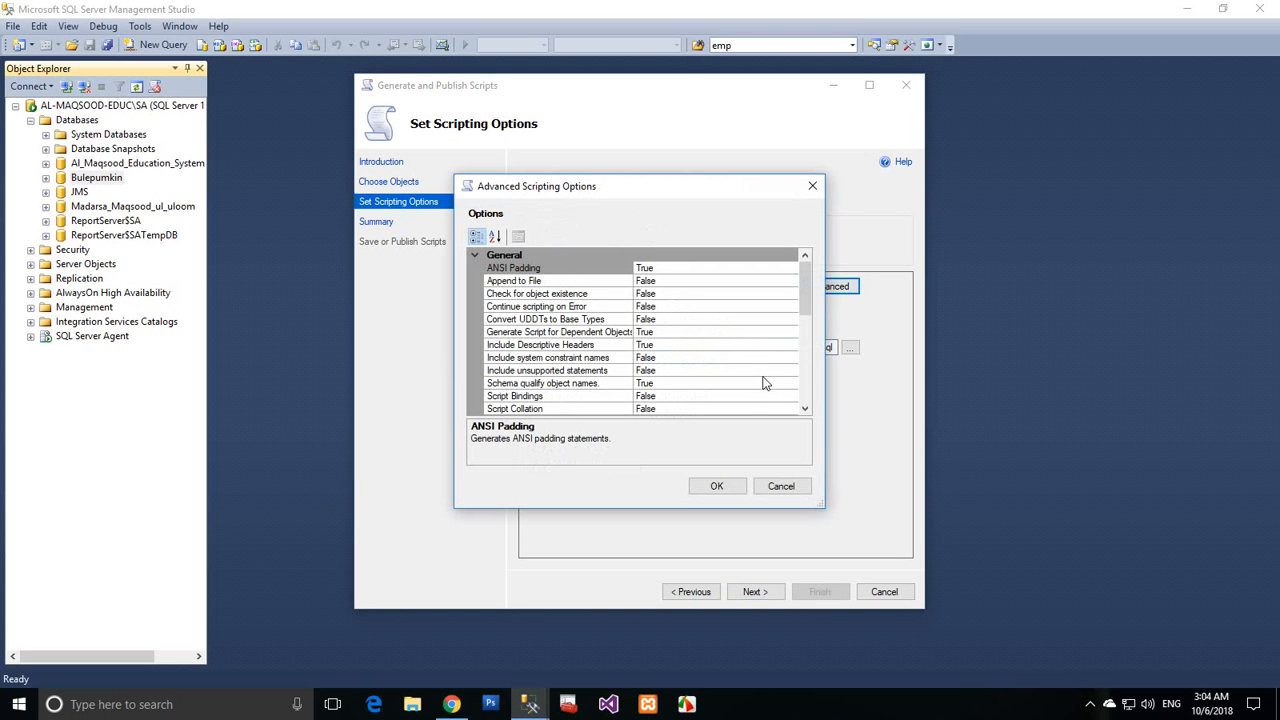
pyautogui.scroll(-6, 763, 383)
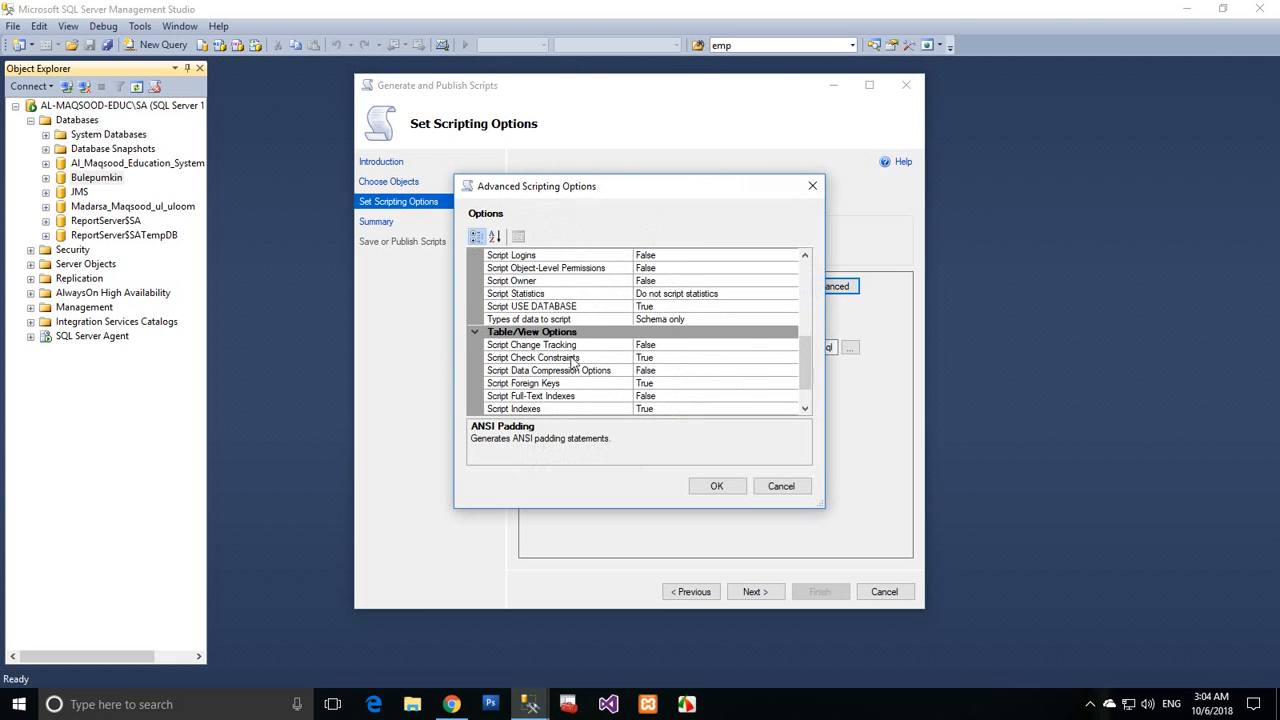
pyautogui.scroll(-1, 560, 370)
pyautogui.scroll(2, 562, 395)
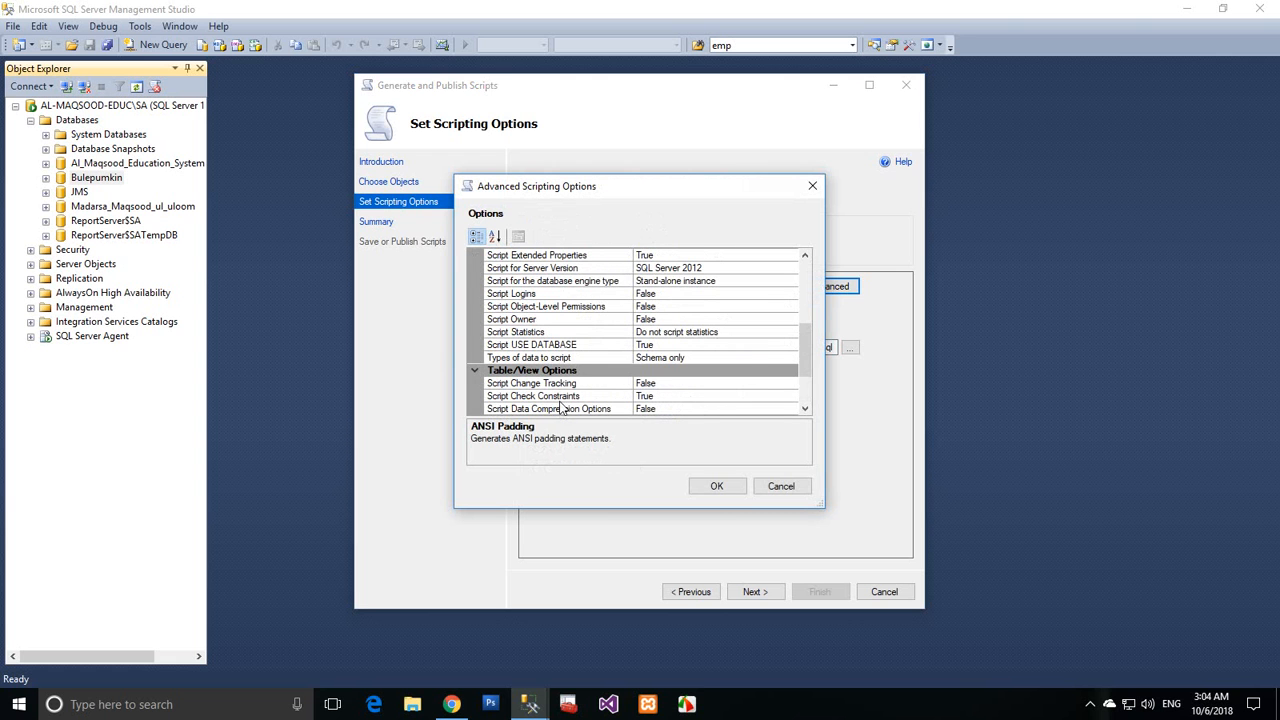
pyautogui.click(786, 360)
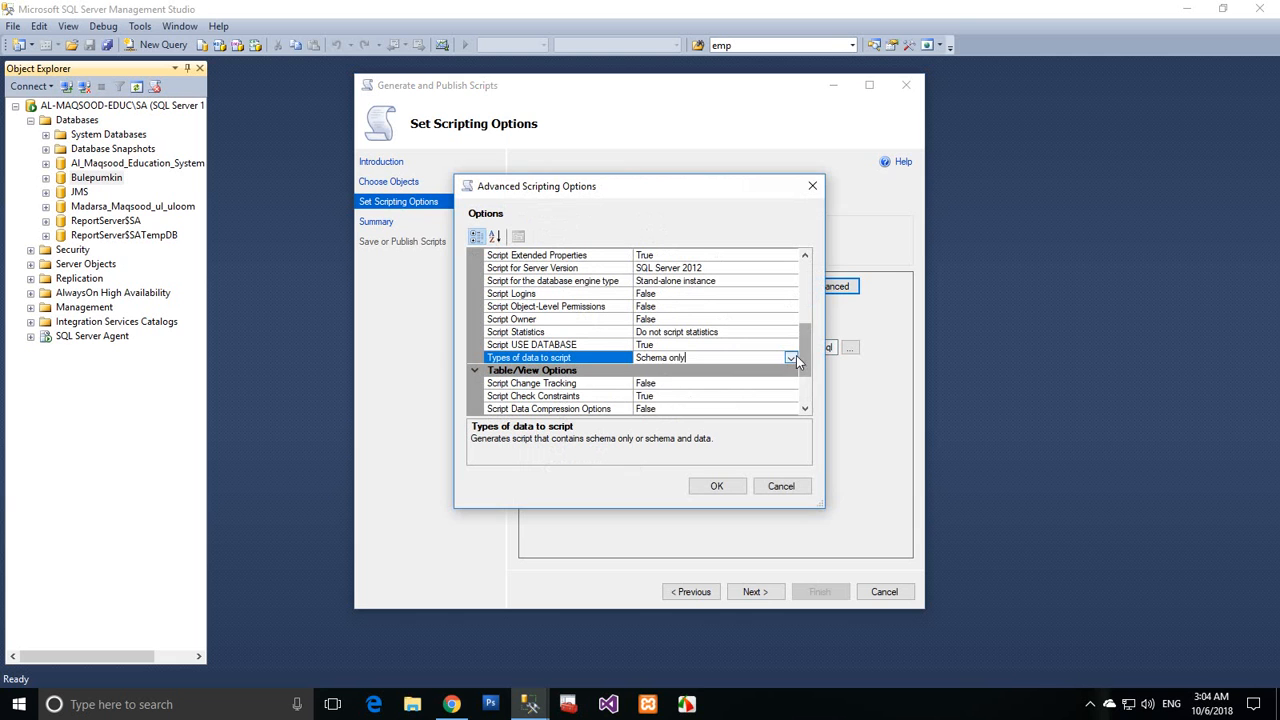
pyautogui.click(792, 358)
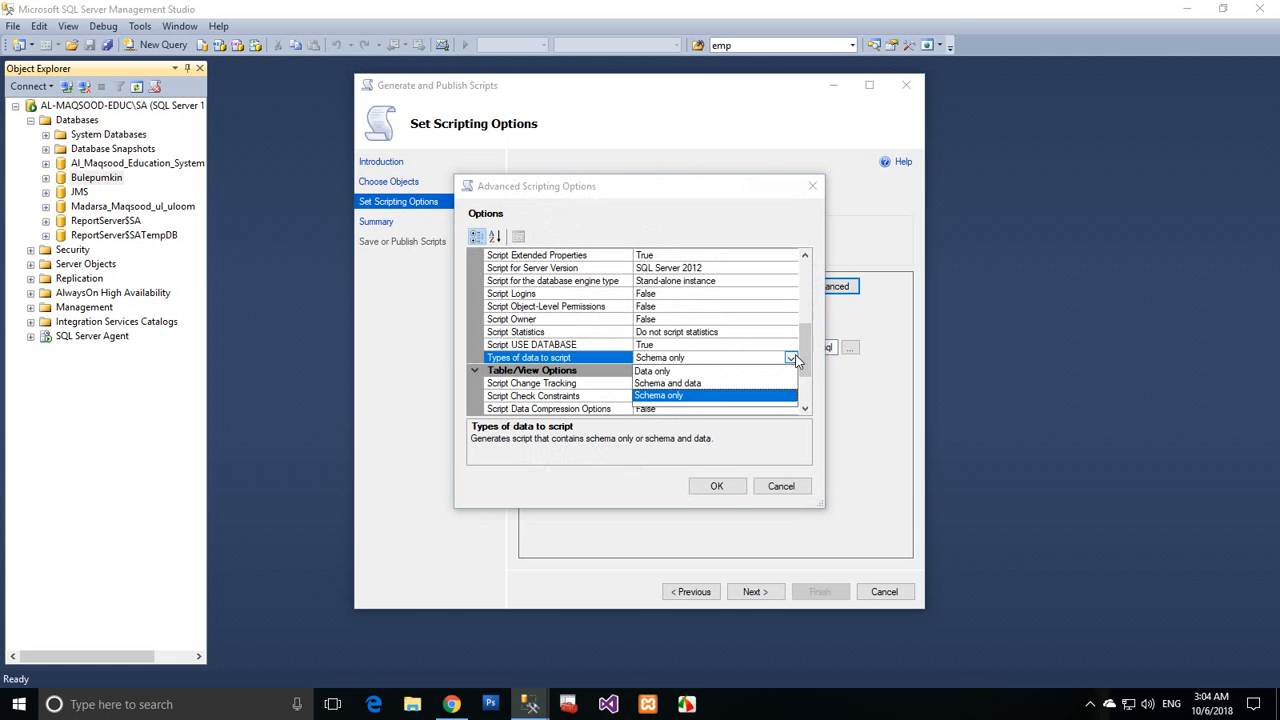
pyautogui.click(686, 383)
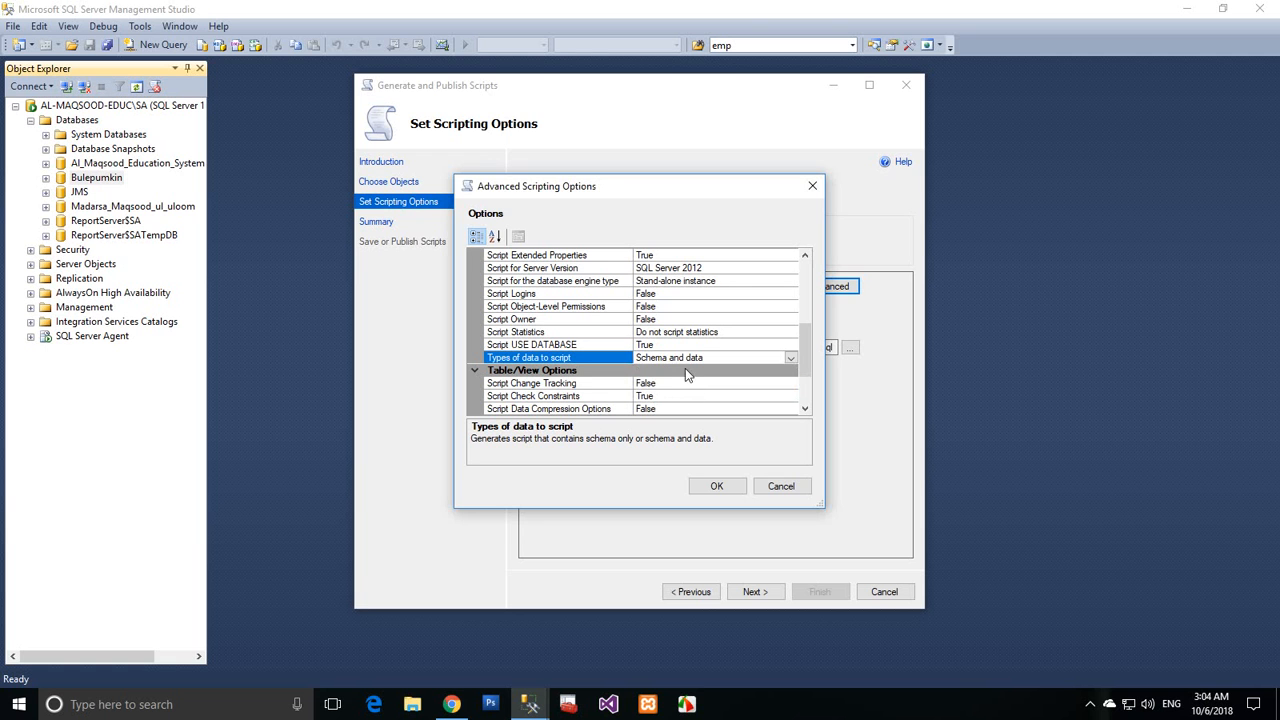
pyautogui.click(791, 359)
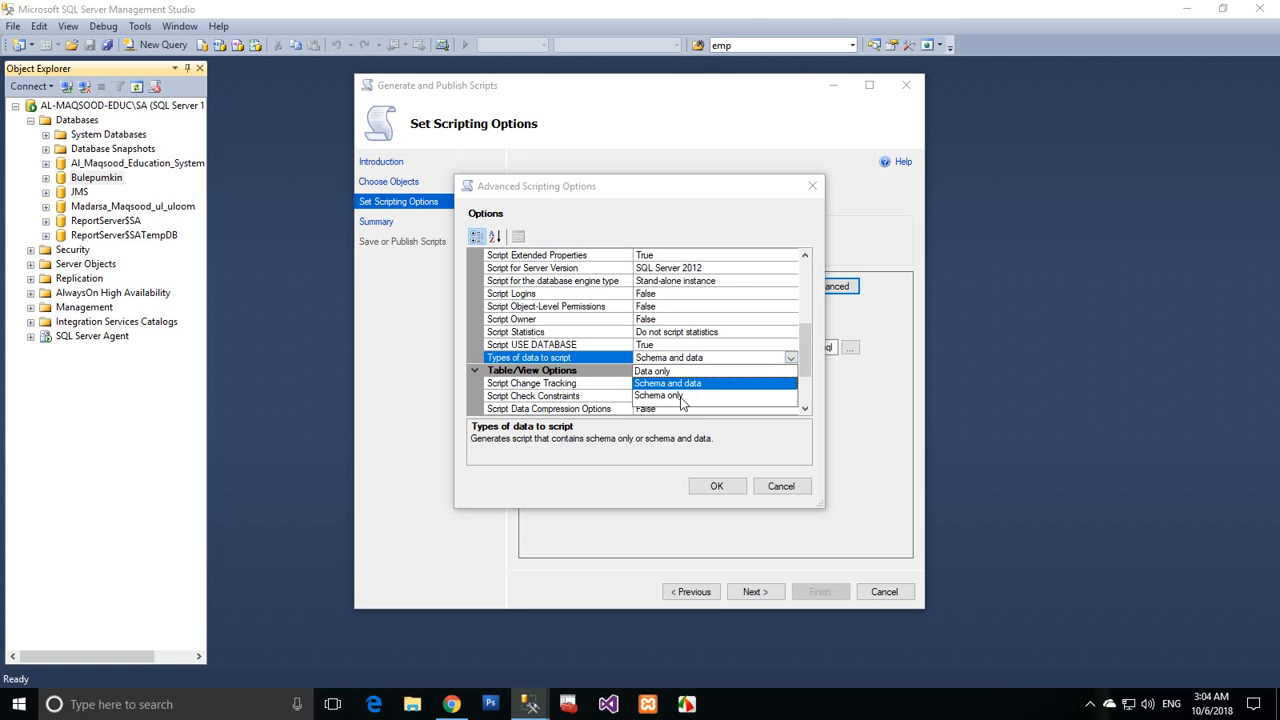
pyautogui.click(684, 388)
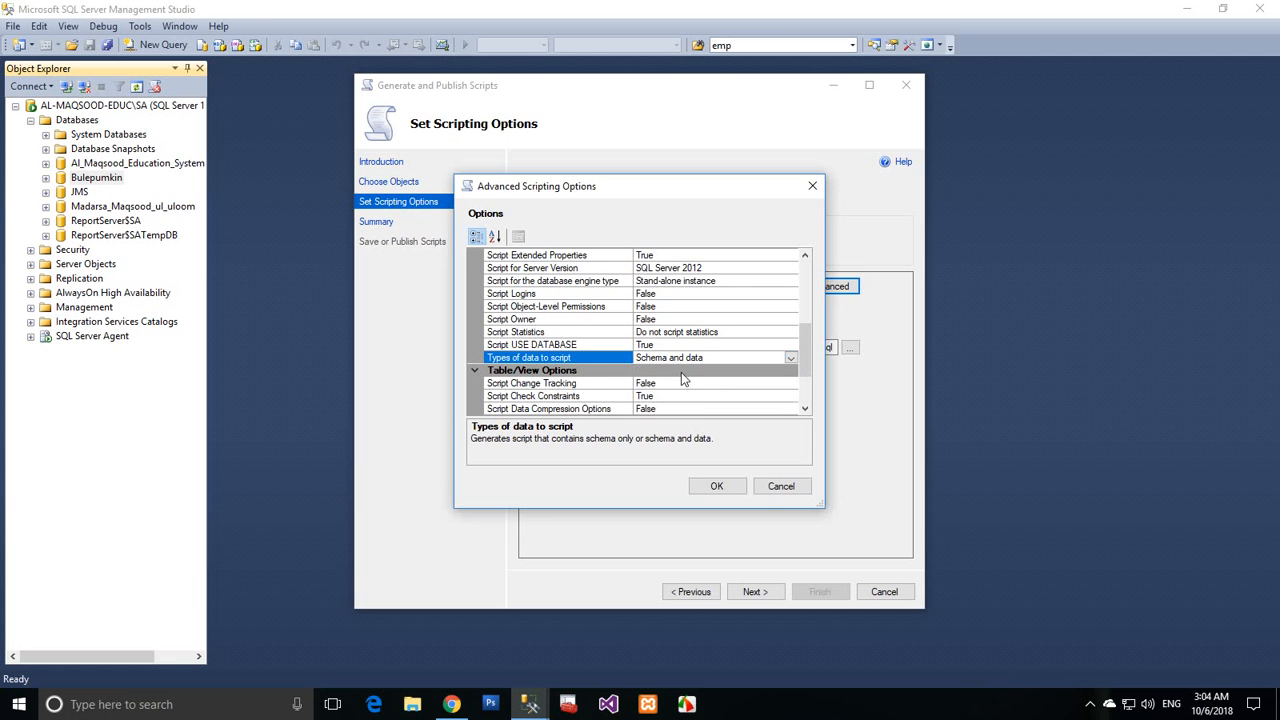
pyautogui.click(716, 486)
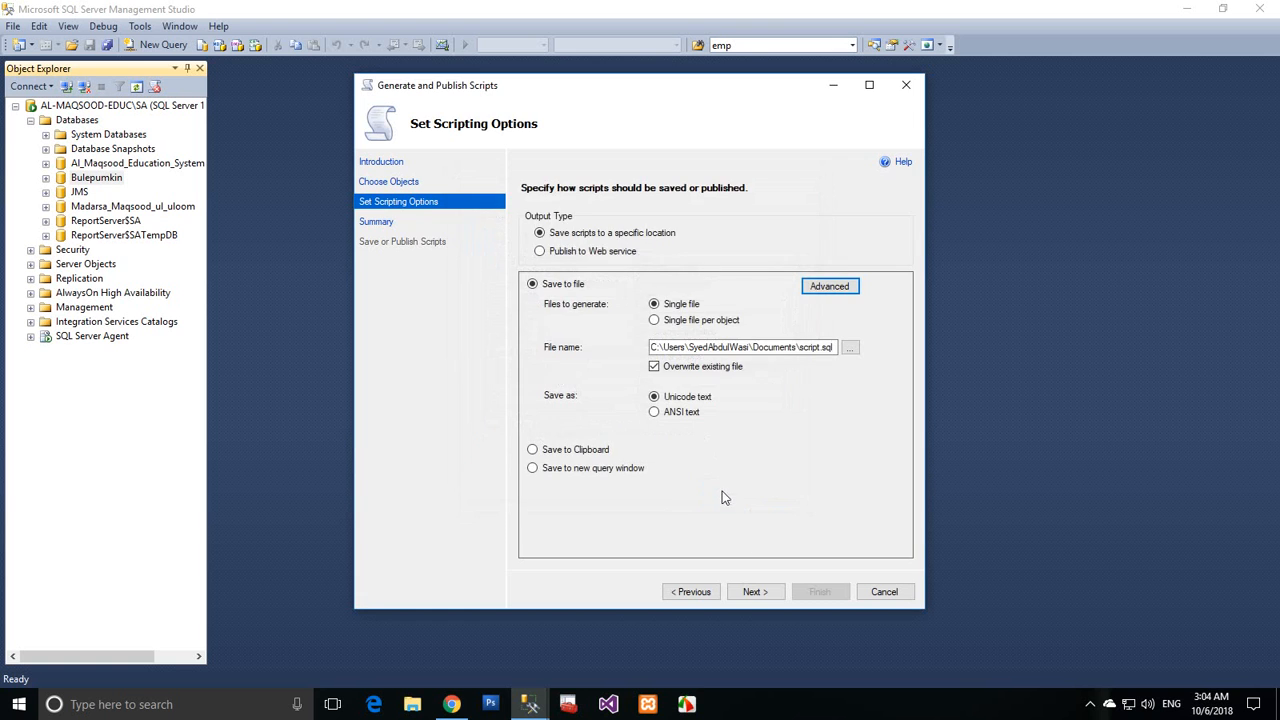
# Accept the summary, generate the Bulepumkin script file, and finish the wizard.
pyautogui.click(752, 591)
pyautogui.click(760, 591)
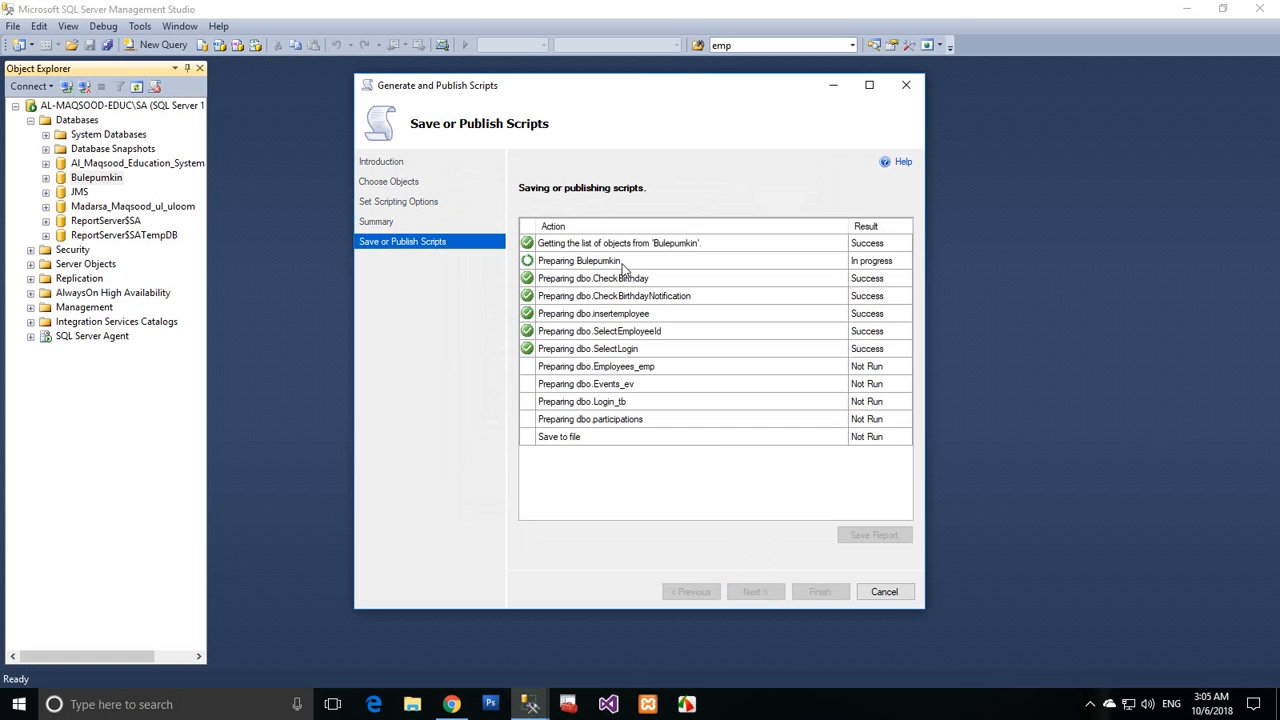
pyautogui.click(819, 591)
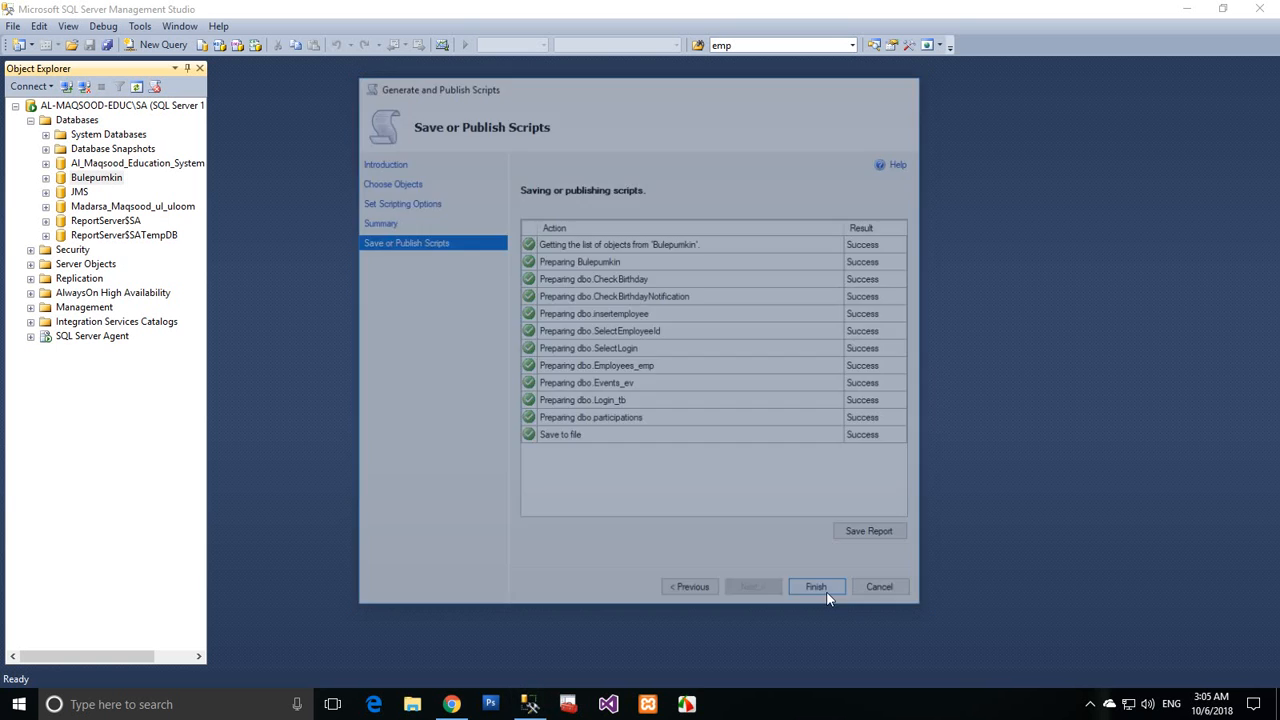
pyautogui.click(412, 704)
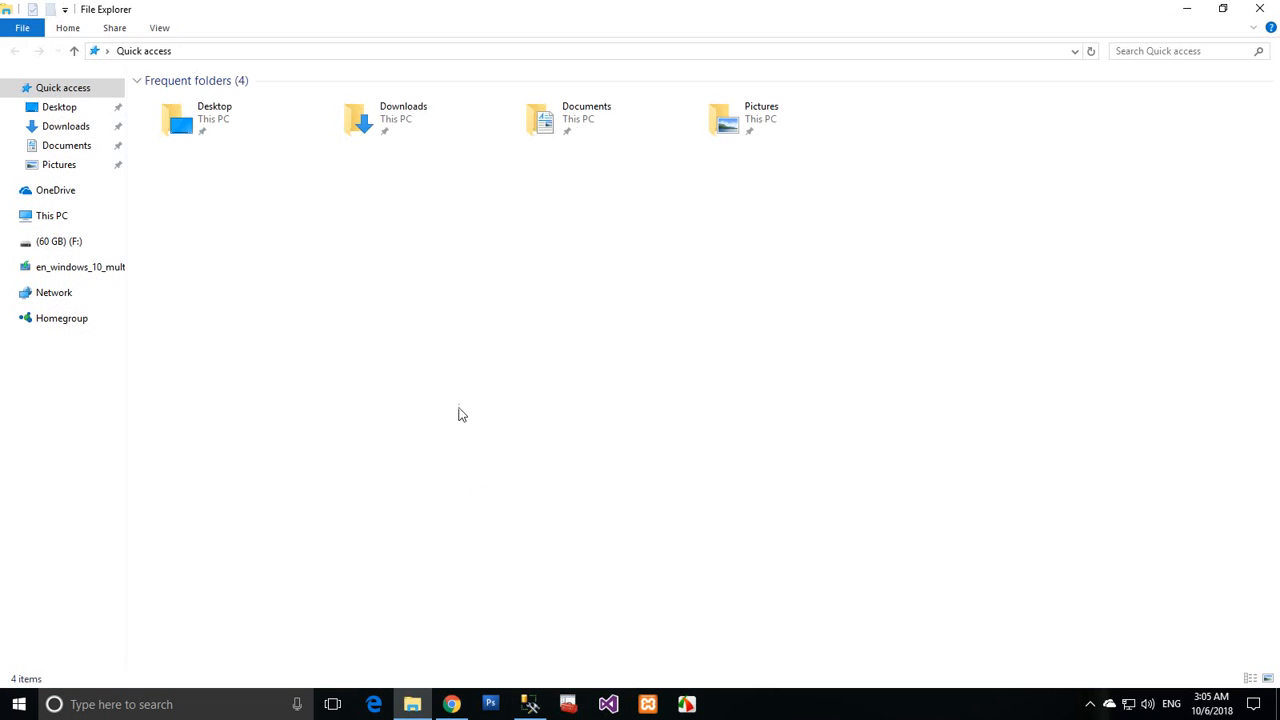
pyautogui.click(466, 702)
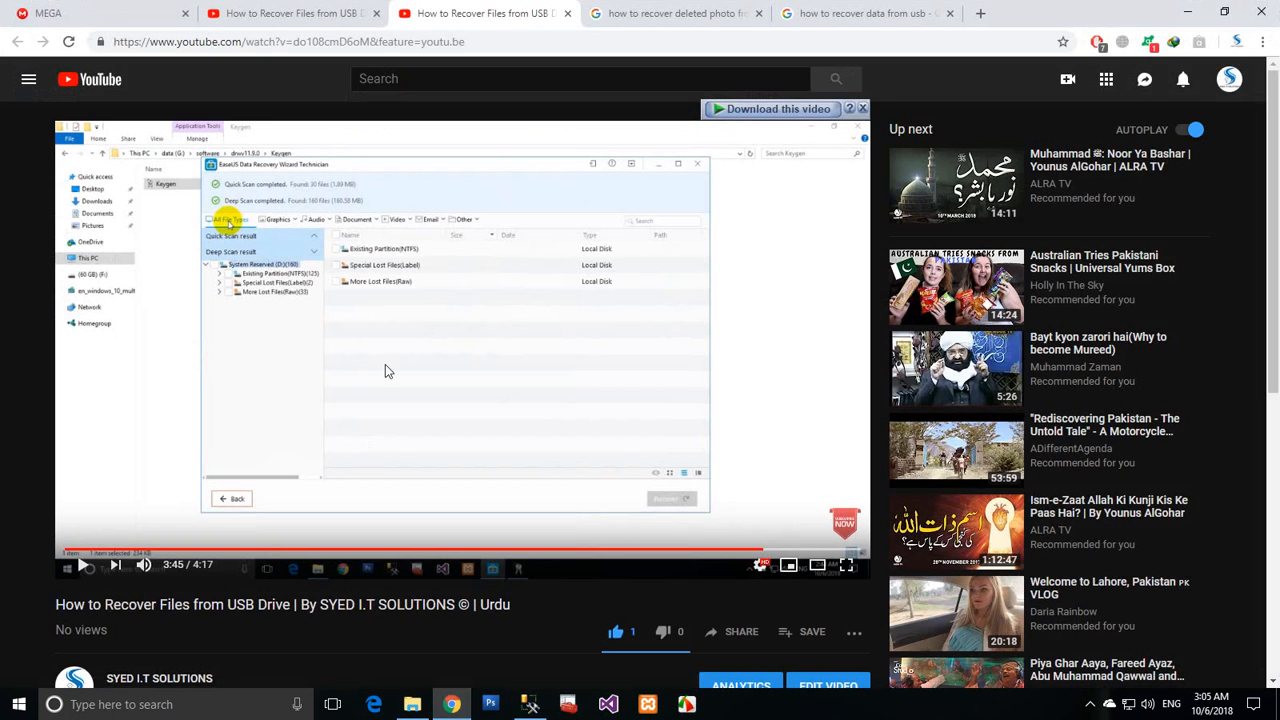
pyautogui.click(529, 704)
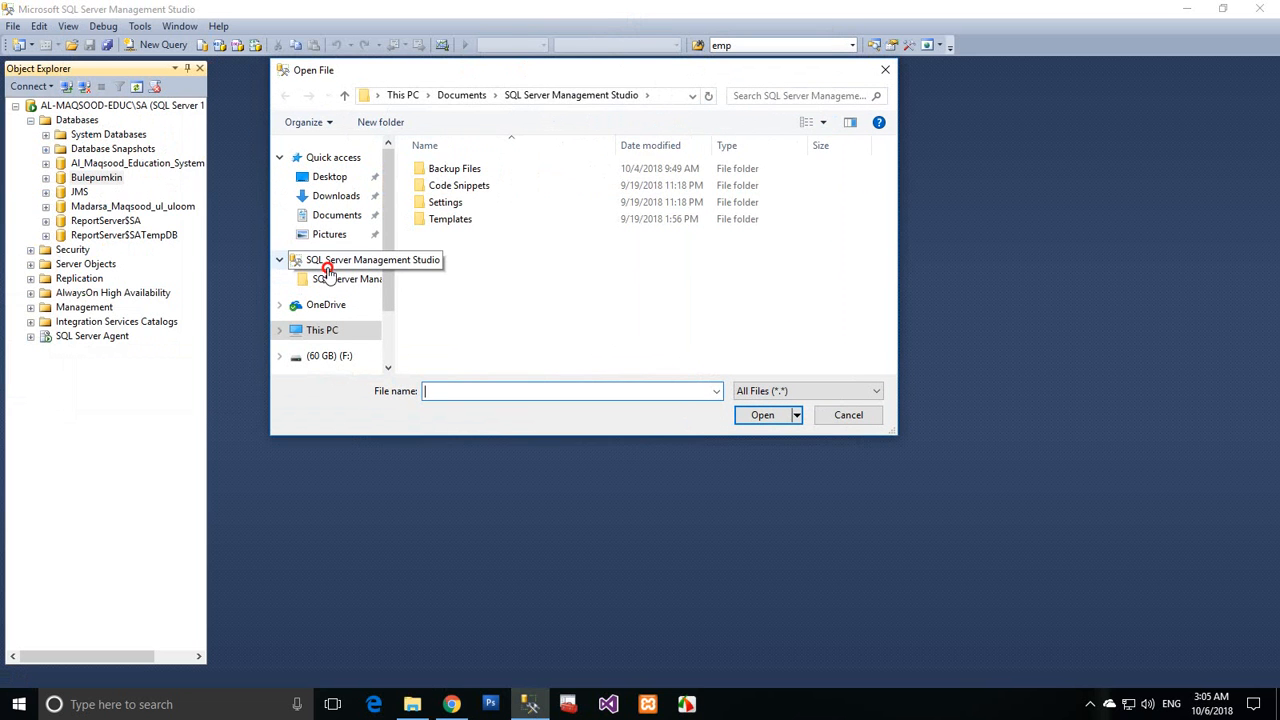
# Open the generated script file from the Documents folder in the query editor.
pyautogui.click(330, 260)
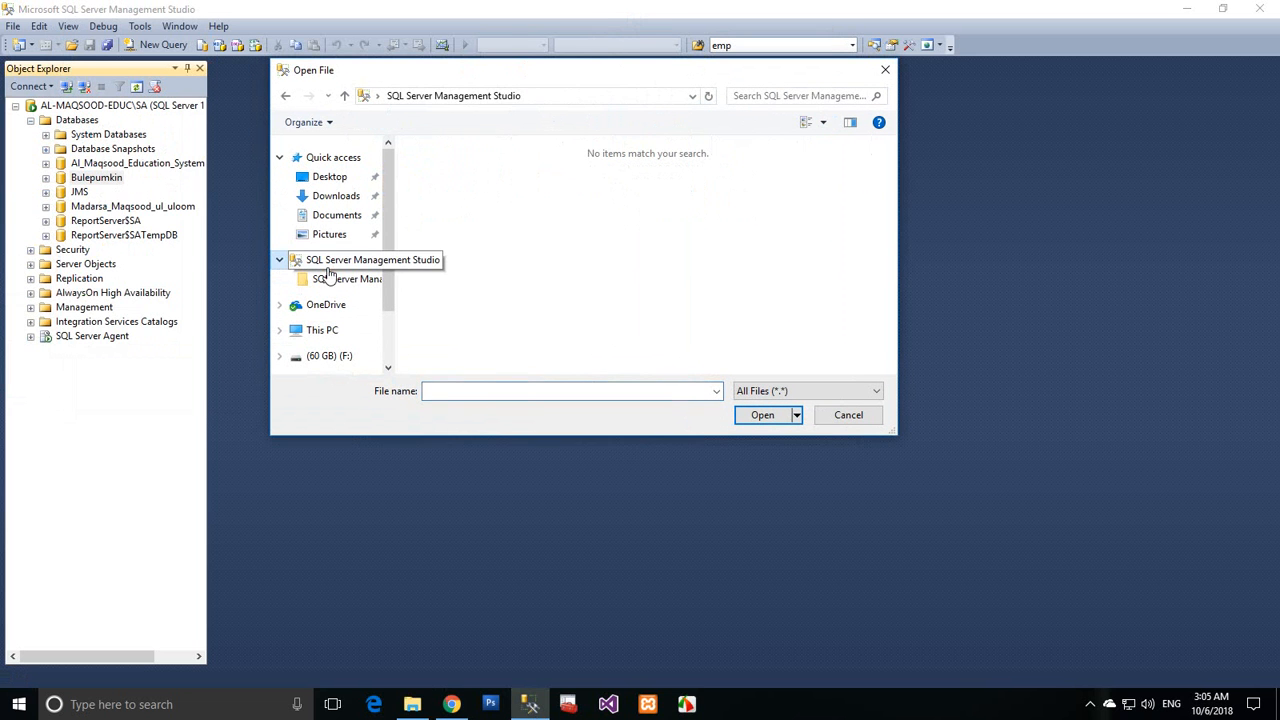
pyautogui.click(337, 215)
pyautogui.scroll(-1, 468, 340)
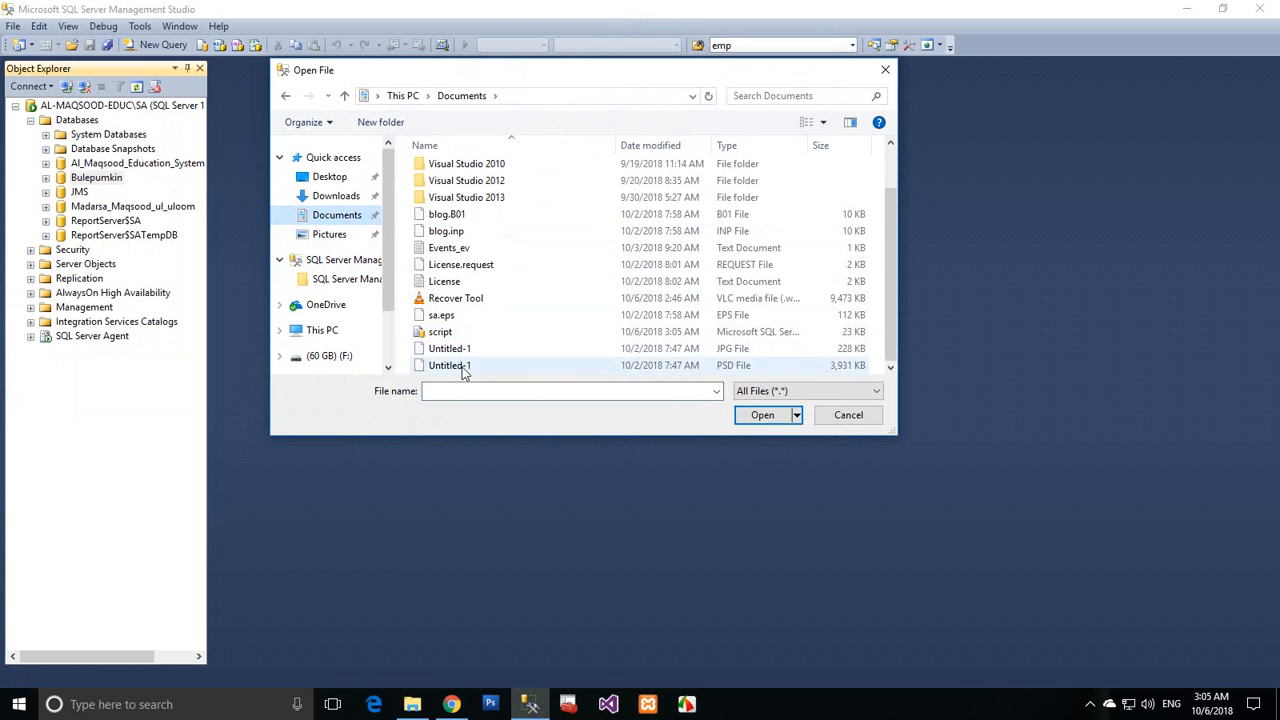
pyautogui.click(445, 331)
pyautogui.click(763, 413)
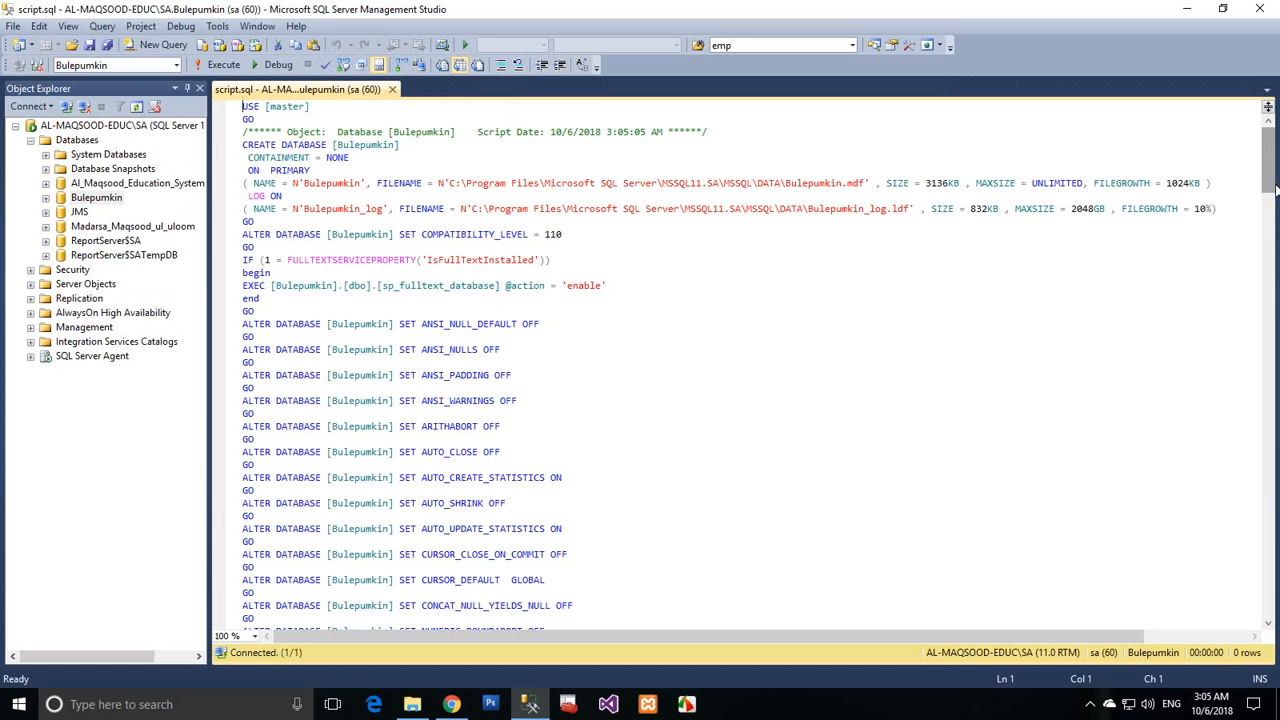
# Examine the INSERT statements near the end of the script for the table data that was exported.
pyautogui.moveTo(1270, 170); pyautogui.dragTo(1268, 525)
pyautogui.click(931, 388)
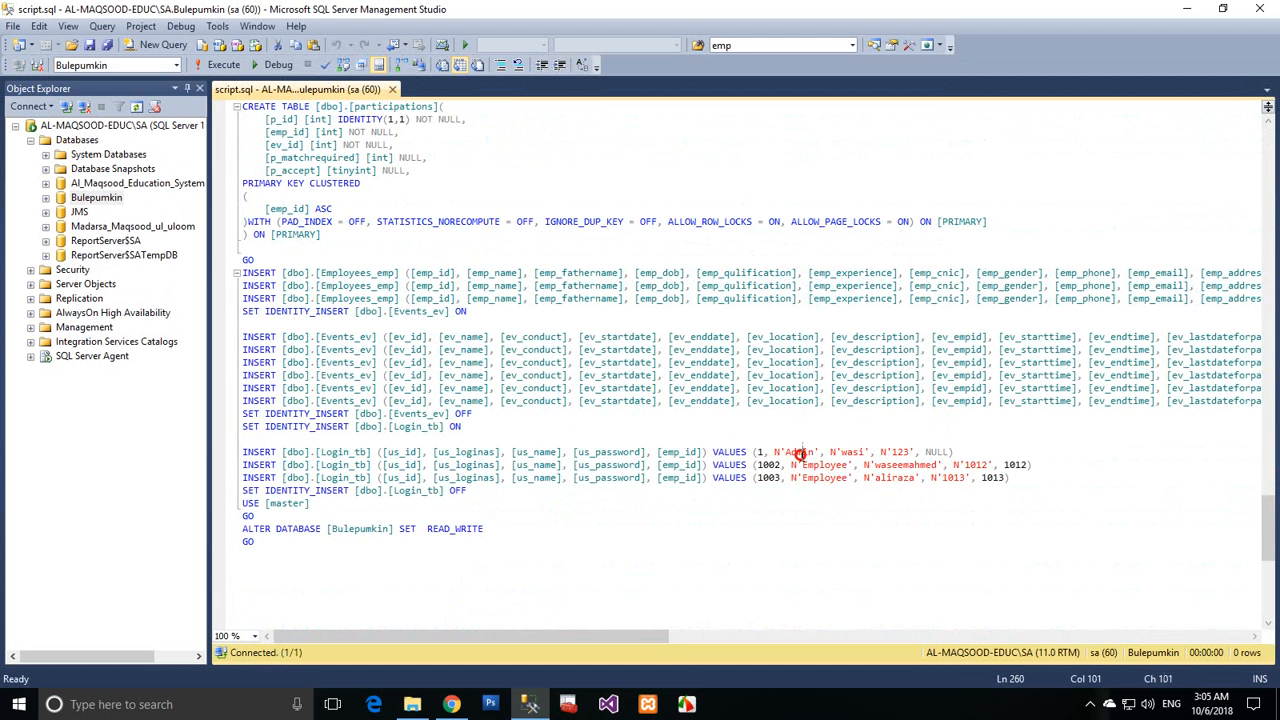
pyautogui.moveTo(800, 452); pyautogui.dragTo(848, 452)
pyautogui.moveTo(665, 637); pyautogui.dragTo(611, 637)
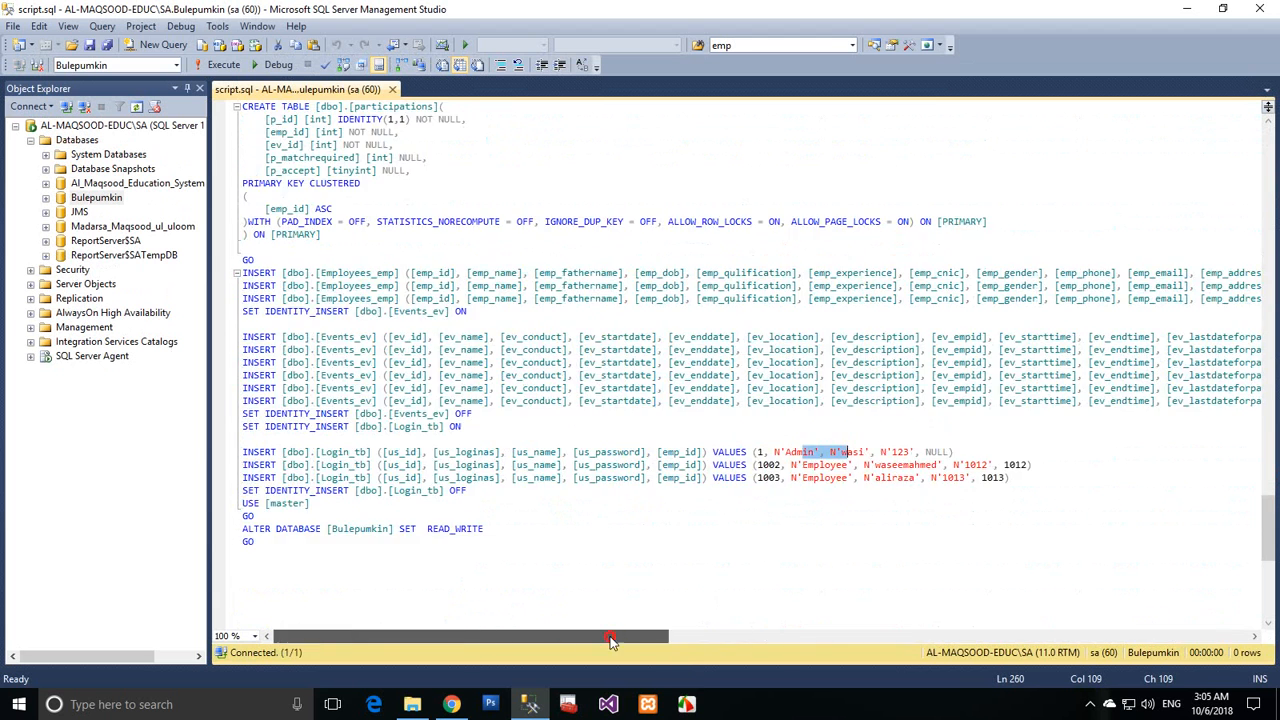